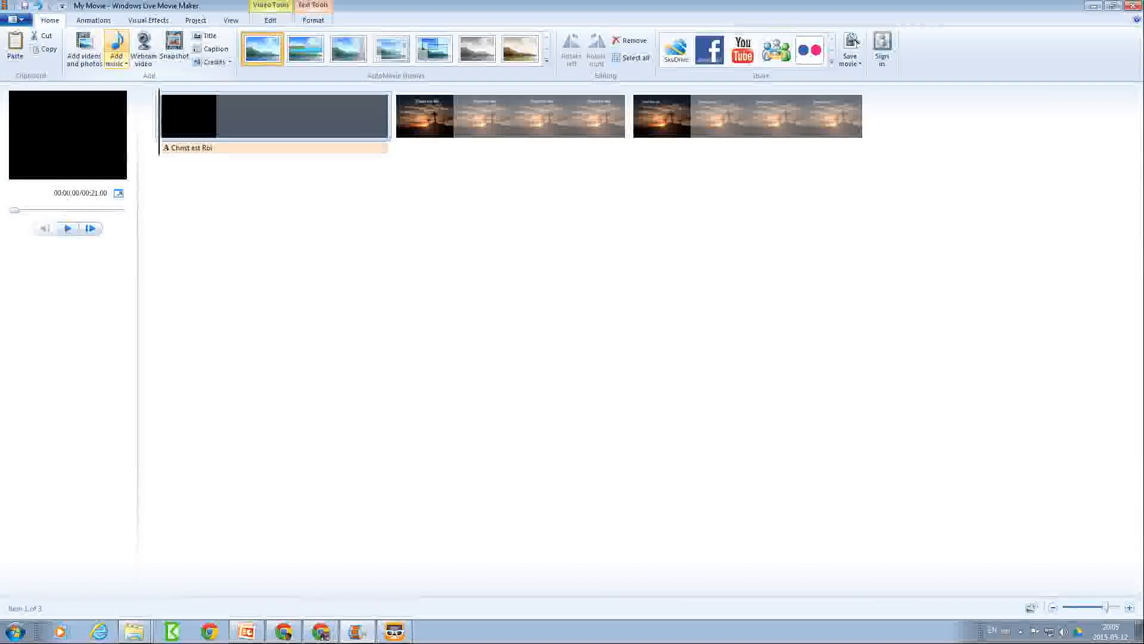
- Start adding music and browse the dated and artist folders under Montages Video, including the 20141116 folder
left_click(116, 43)
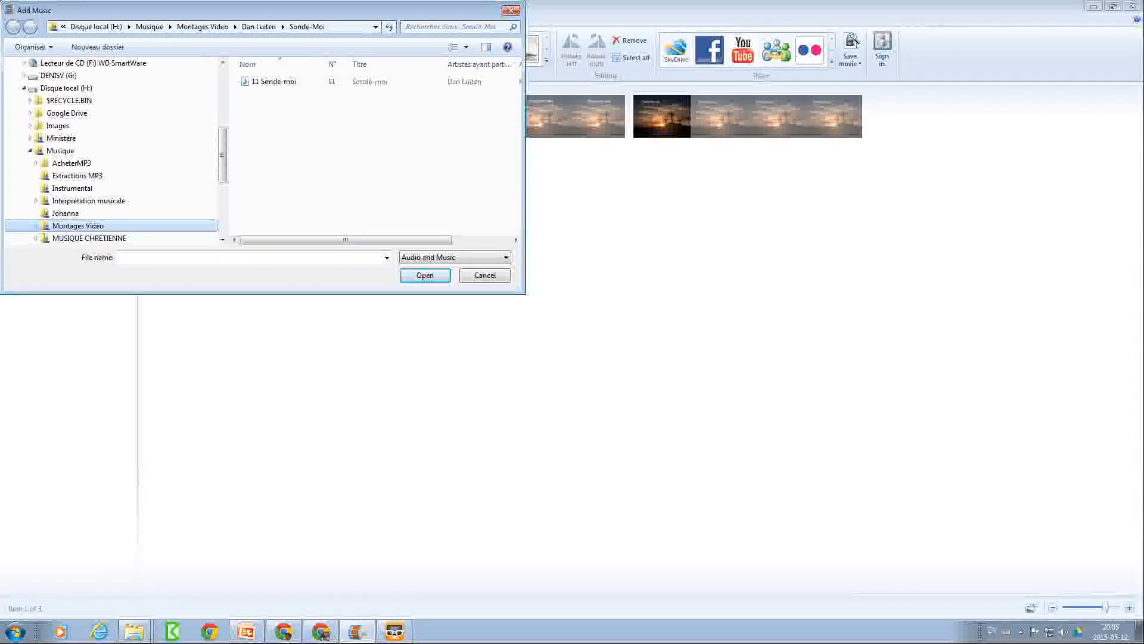
scroll(113, 148, "up", 1)
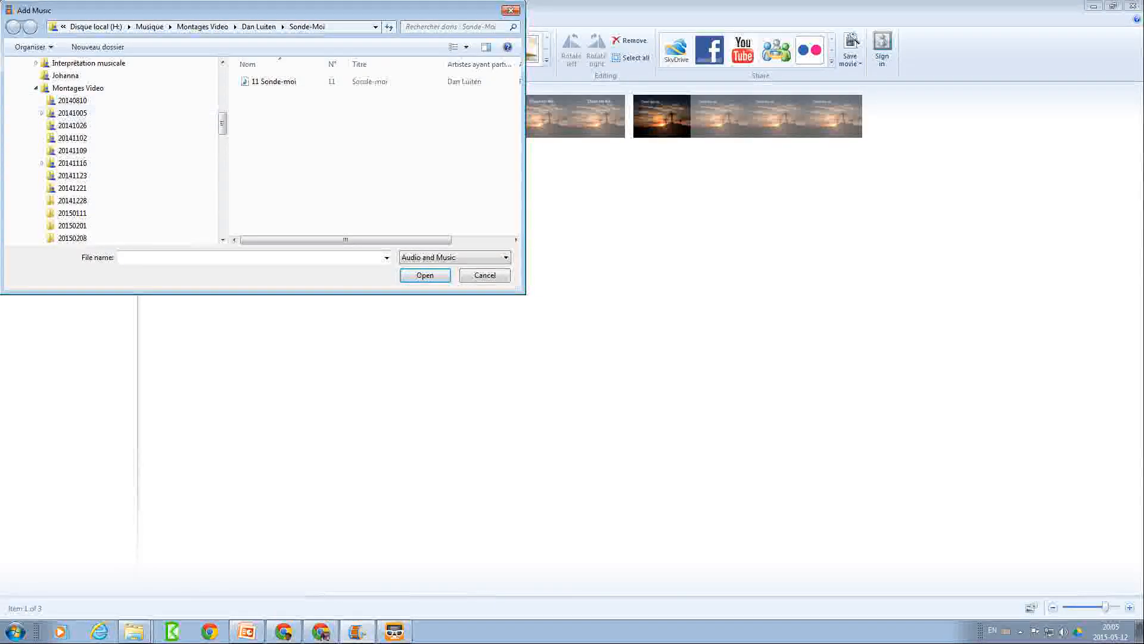
left_click(72, 163)
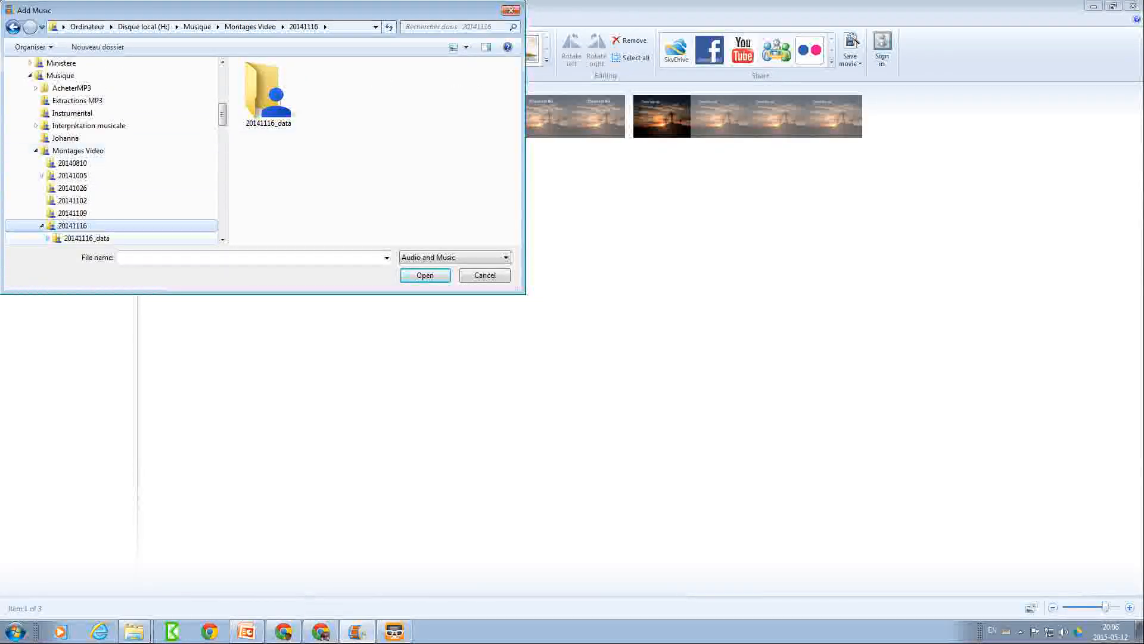
left_click(42, 225)
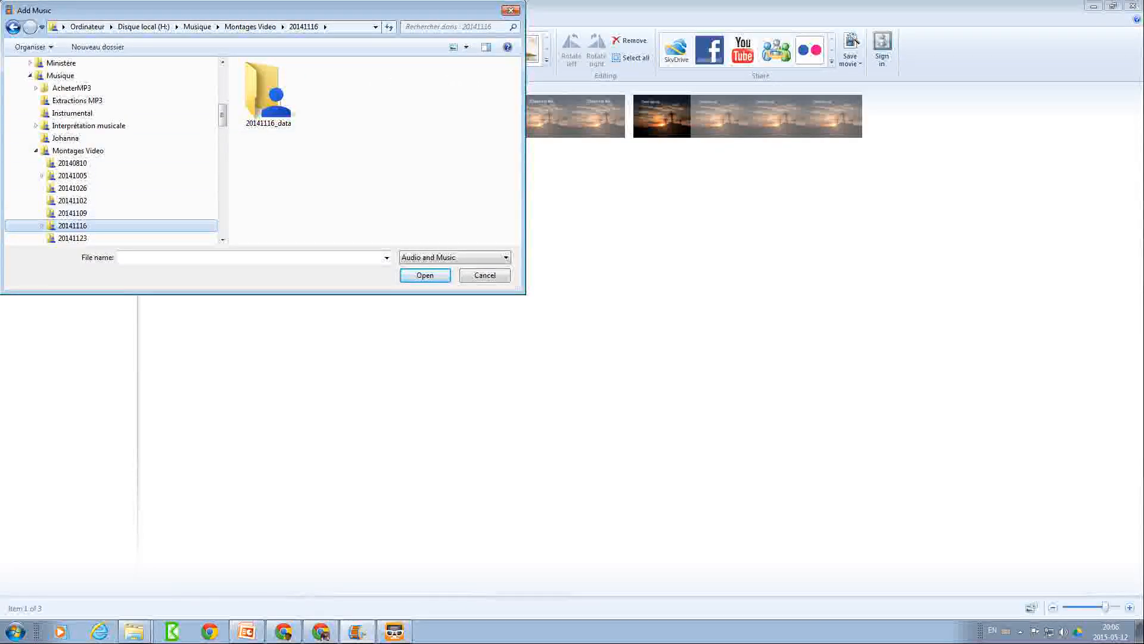
left_click(222, 239)
left_click(223, 239)
left_click(222, 239)
left_click(222, 239)
left_click(222, 239)
left_click(222, 239)
left_click(222, 239)
left_click(223, 239)
left_click(222, 239)
left_click(223, 239)
left_click(222, 239)
left_click(223, 238)
left_click(222, 239)
left_click(223, 239)
left_click(222, 239)
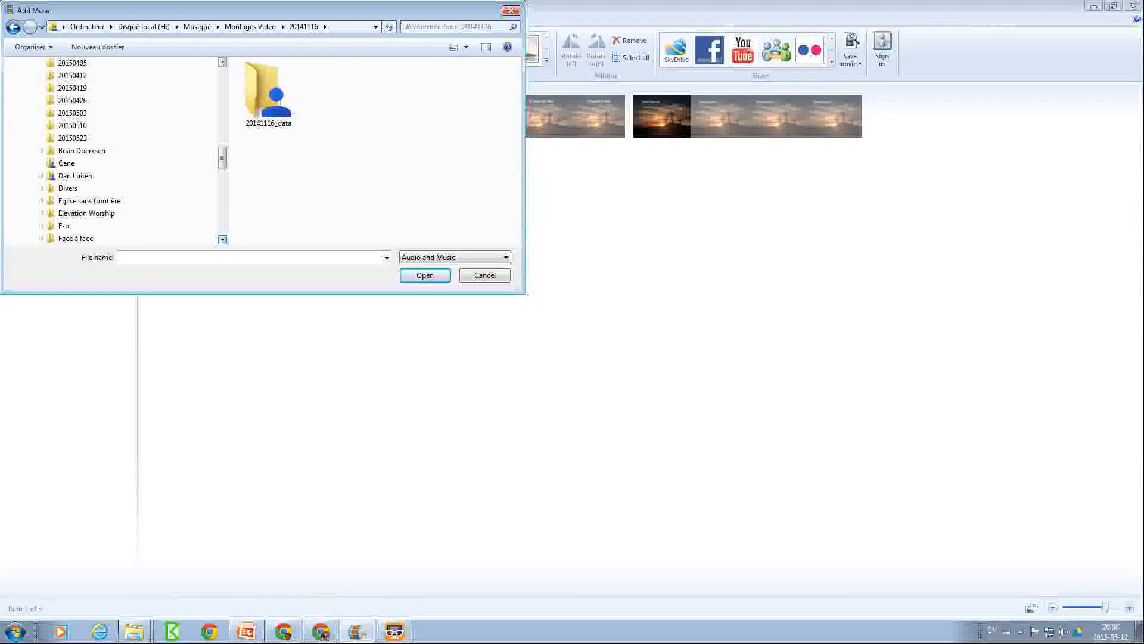
left_click(222, 239)
left_click(222, 239)
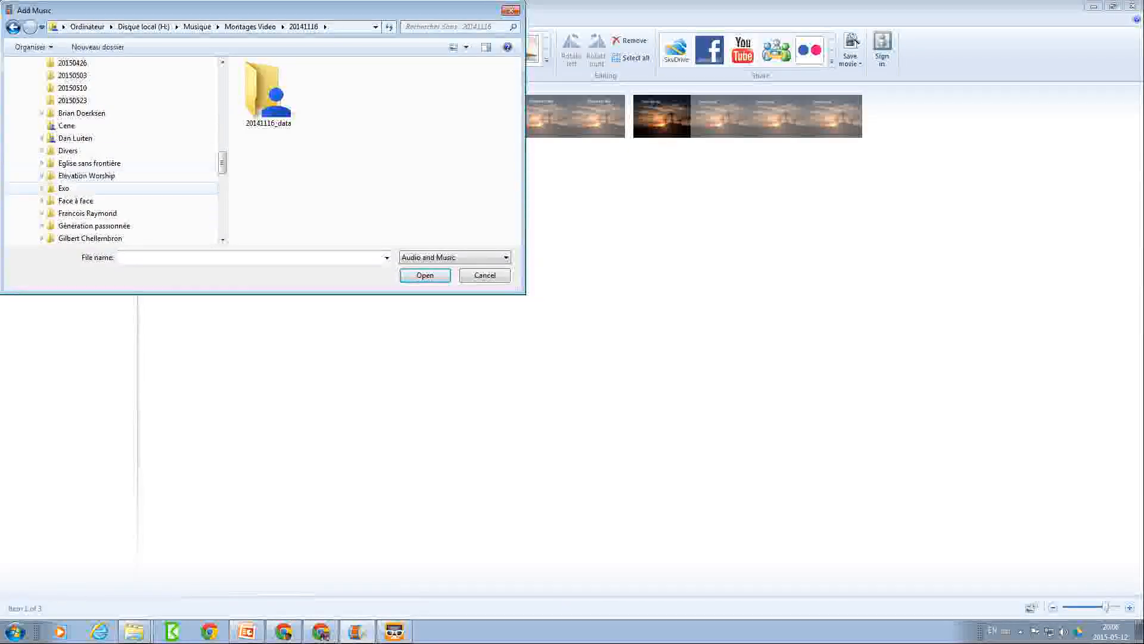
- Check the Impact folder, JEM's Christ est Roi folder and the neighbouring artist folder for a music file
left_click_drag(222, 163, 222, 176)
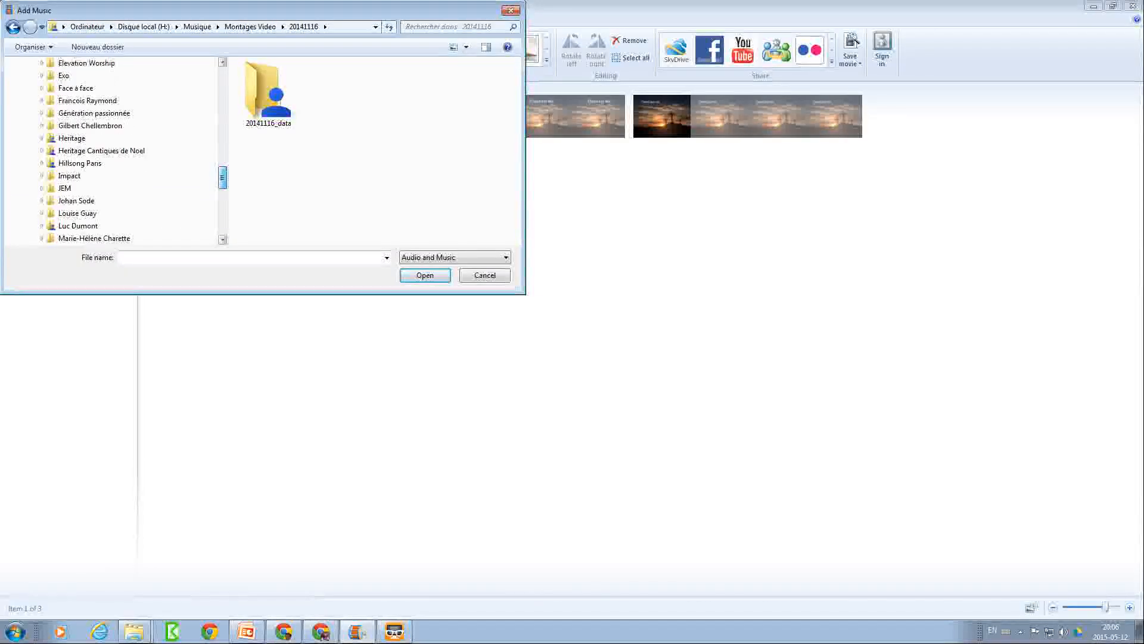
left_click(42, 175)
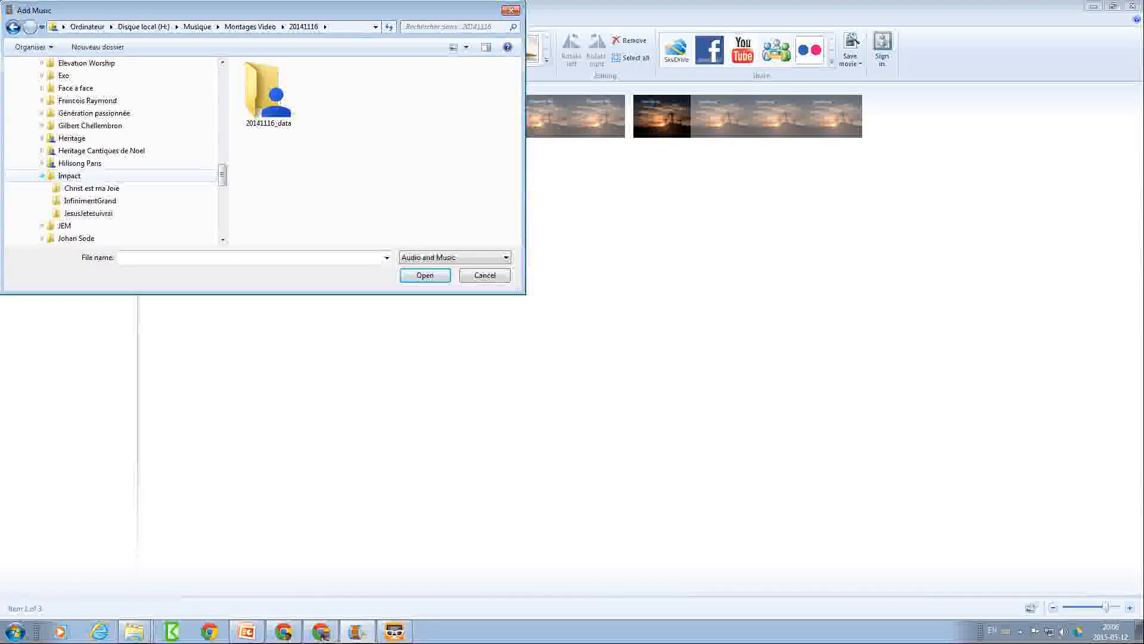
left_click(41, 175)
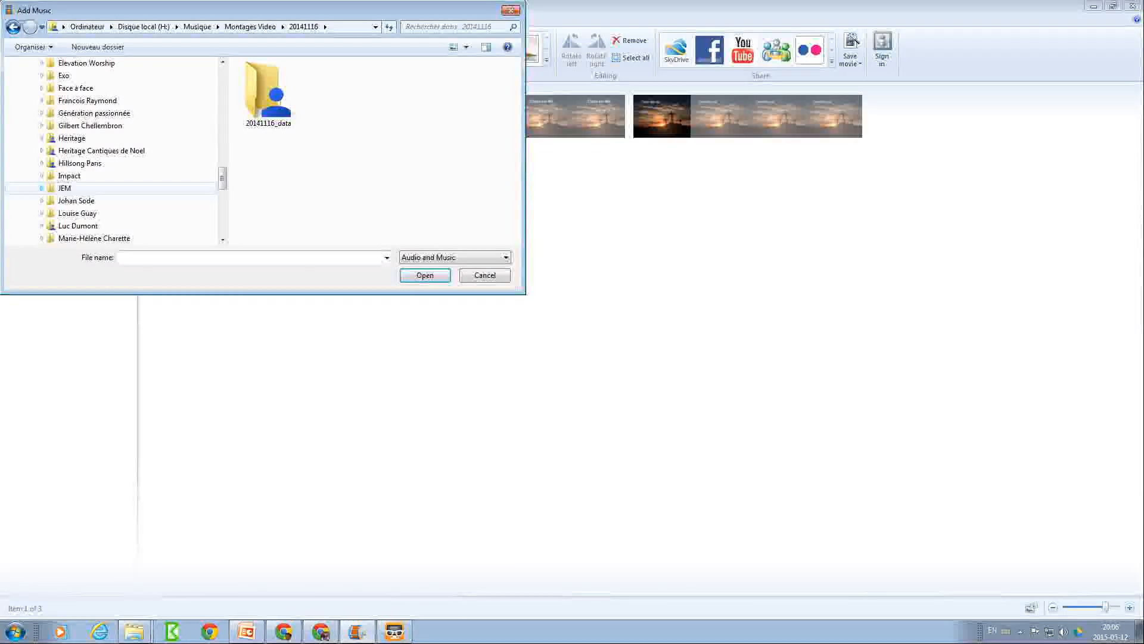
left_click(85, 200)
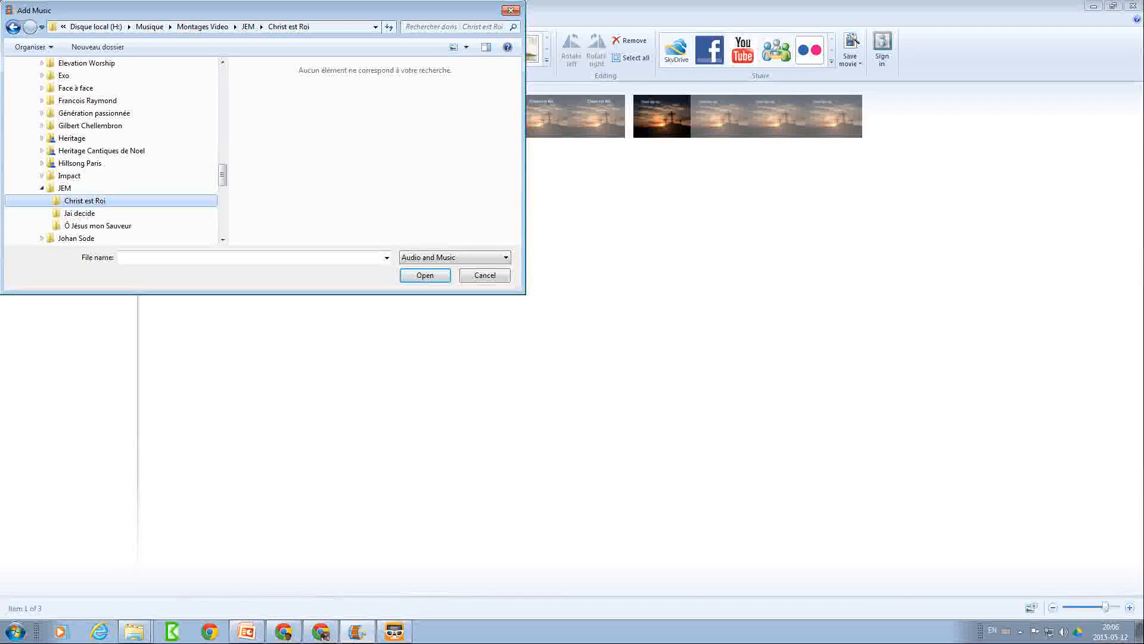
left_click(42, 188)
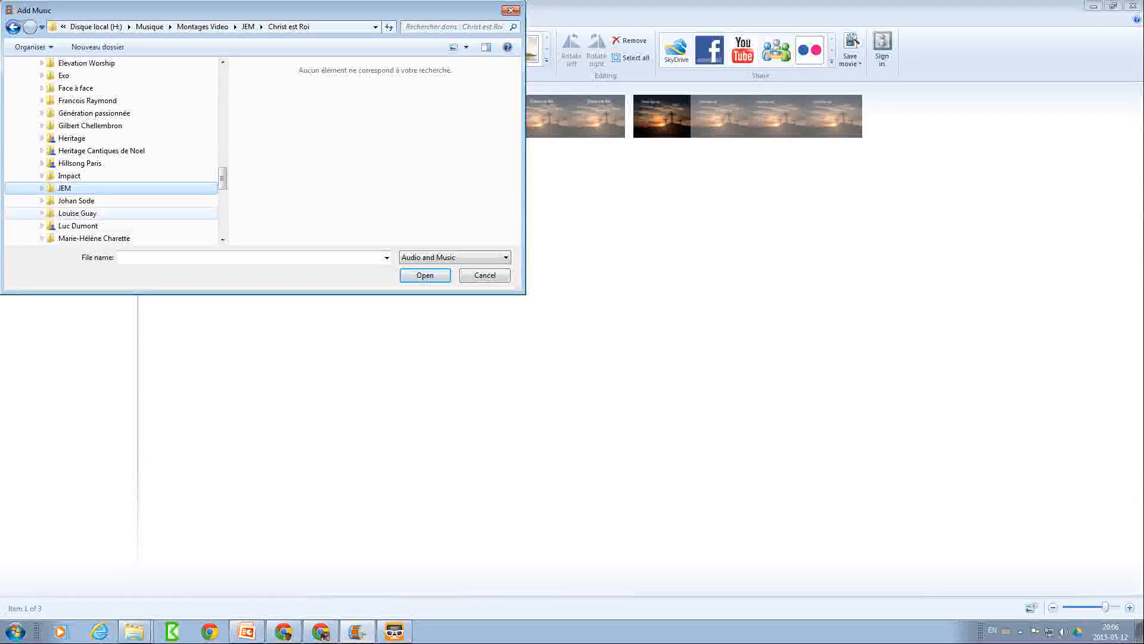
left_click(77, 213)
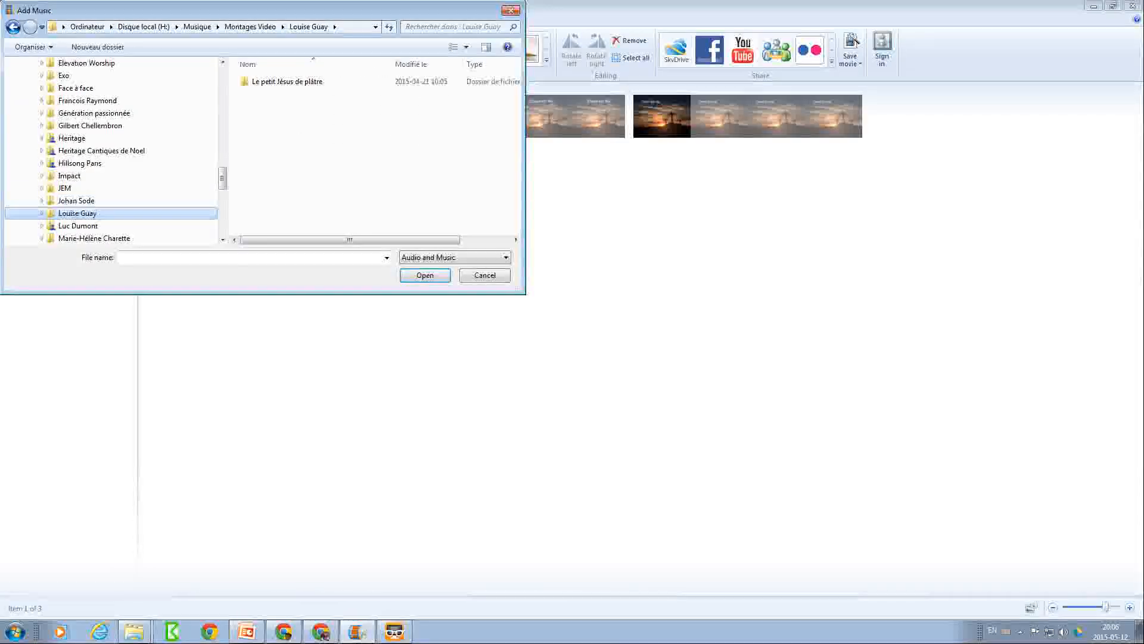
left_click_drag(222, 178, 222, 97)
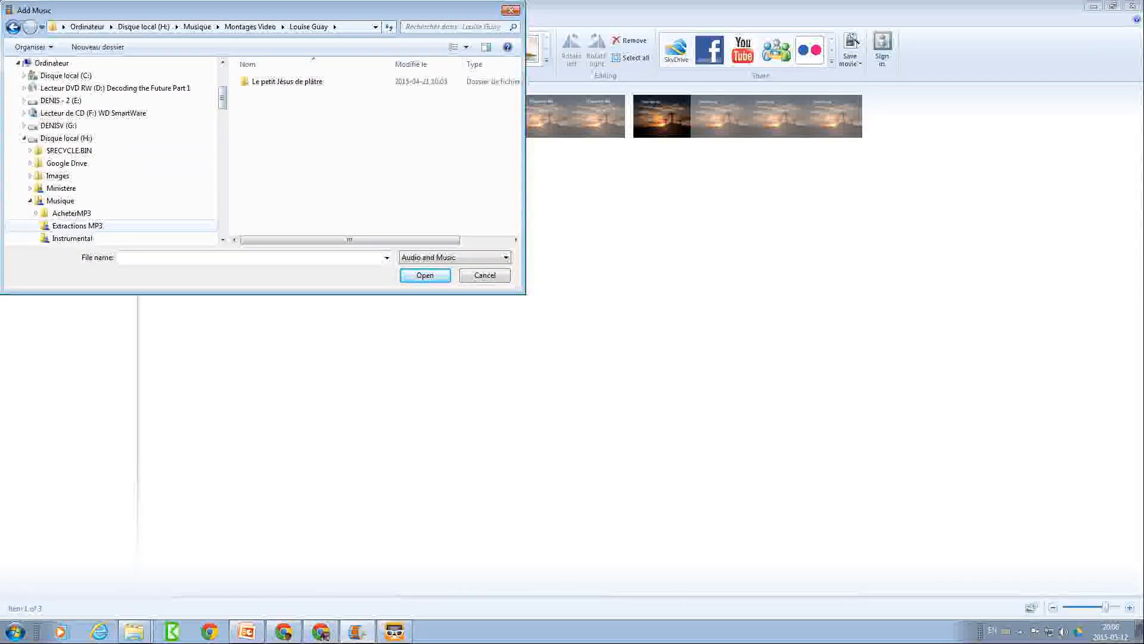
- Add the song car tu es Dieu from the Car tu es Dieu folder inside Montages Video's Divers folder
scroll(107, 149, "down", 2)
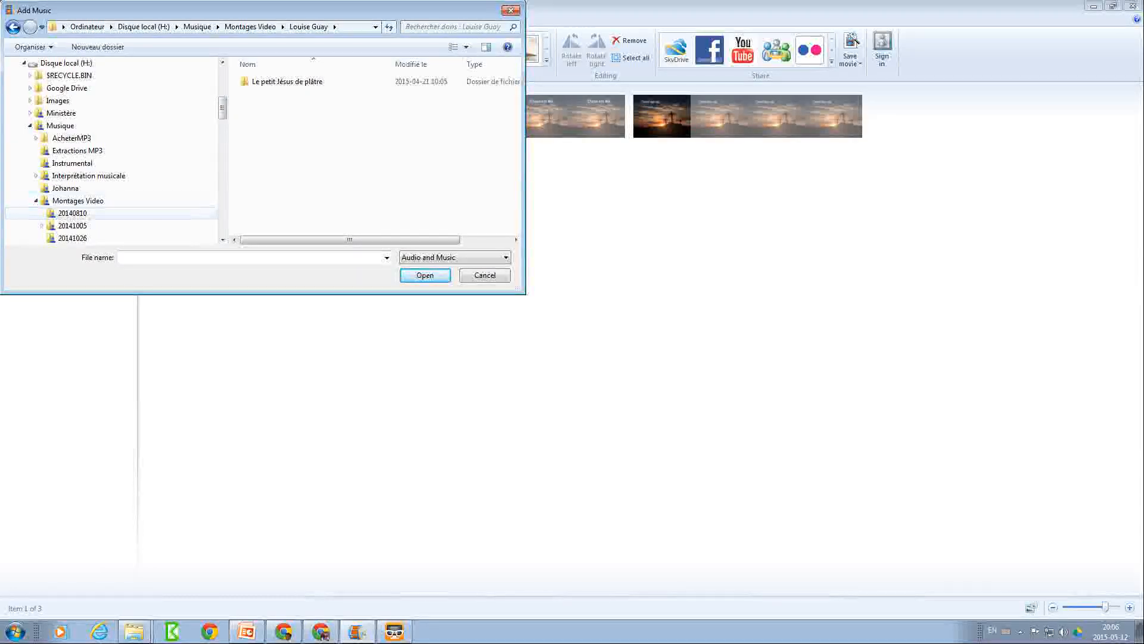
scroll(108, 149, "down", 10)
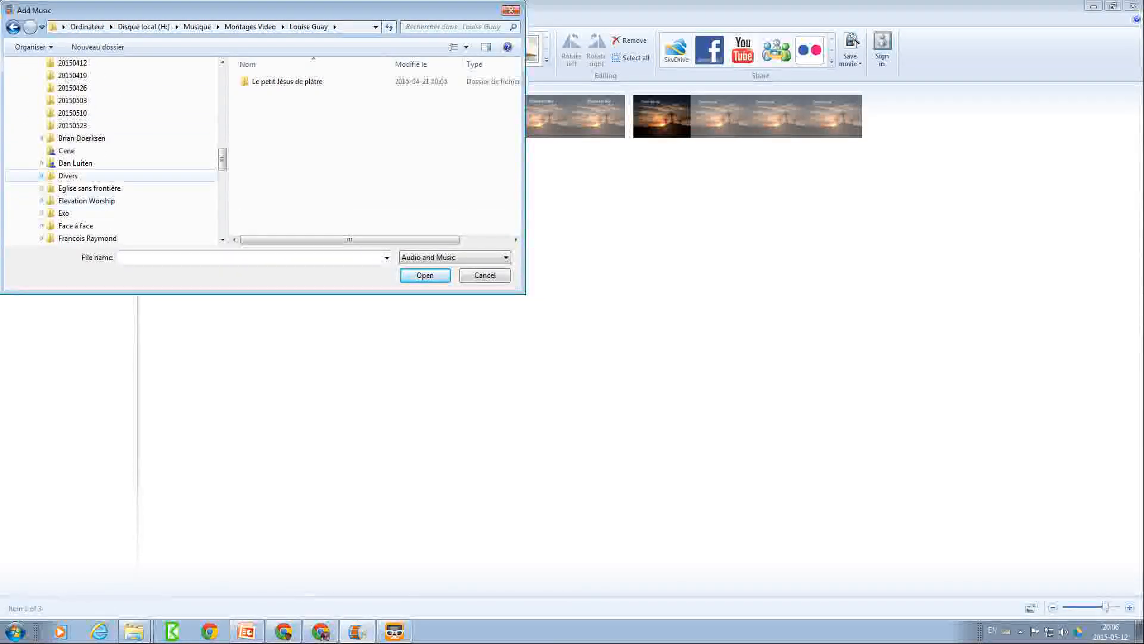
left_click(42, 175)
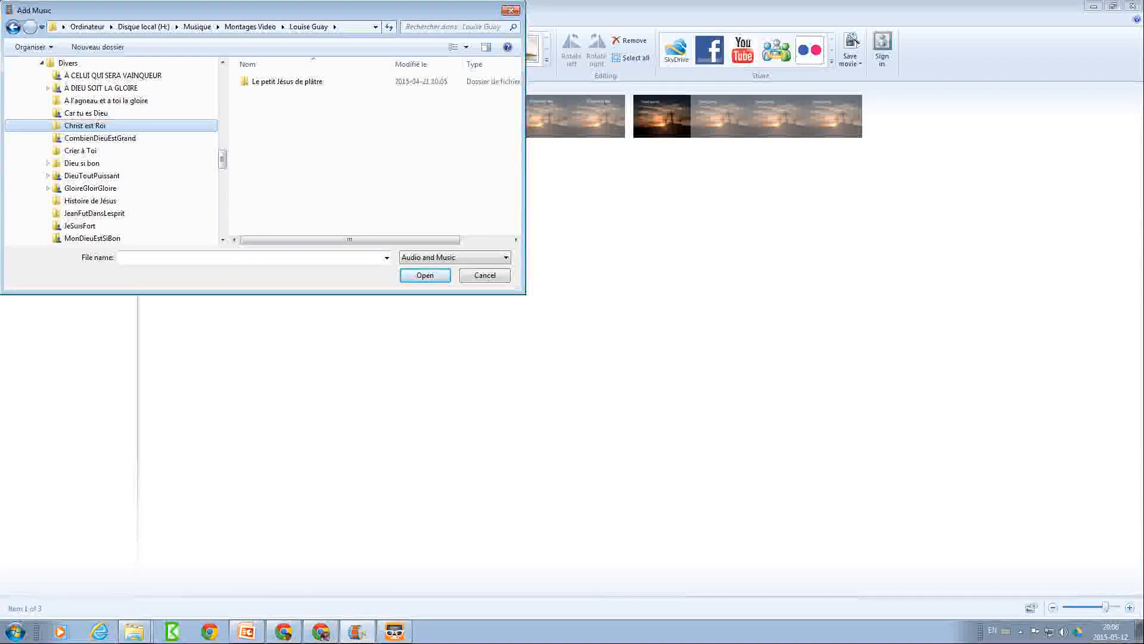
left_click(99, 138)
left_click(85, 125)
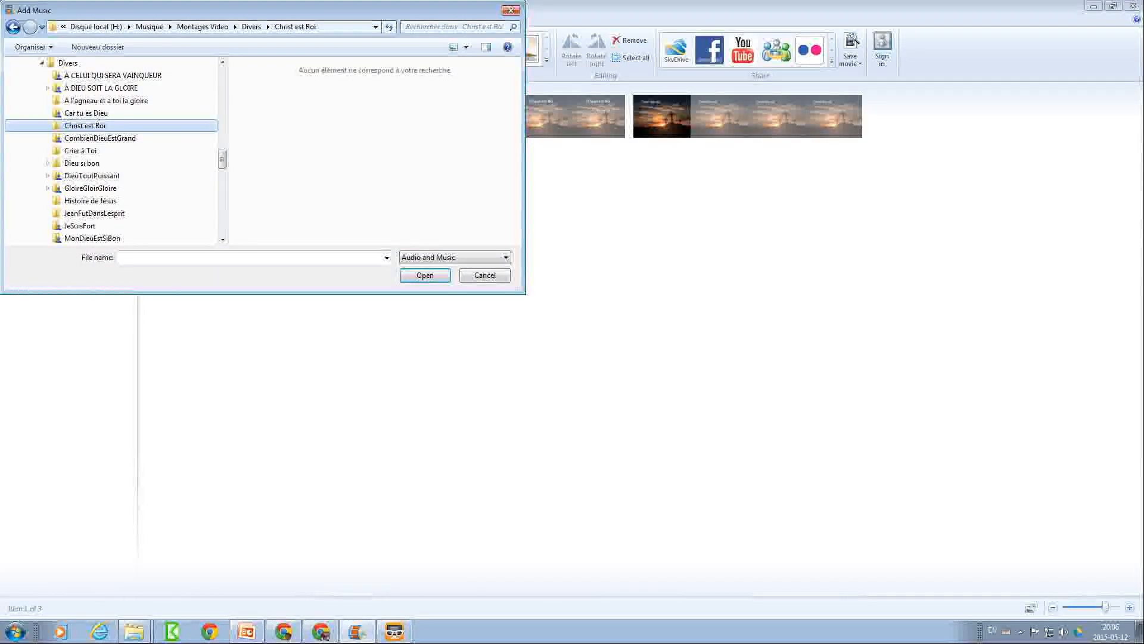
left_click(86, 113)
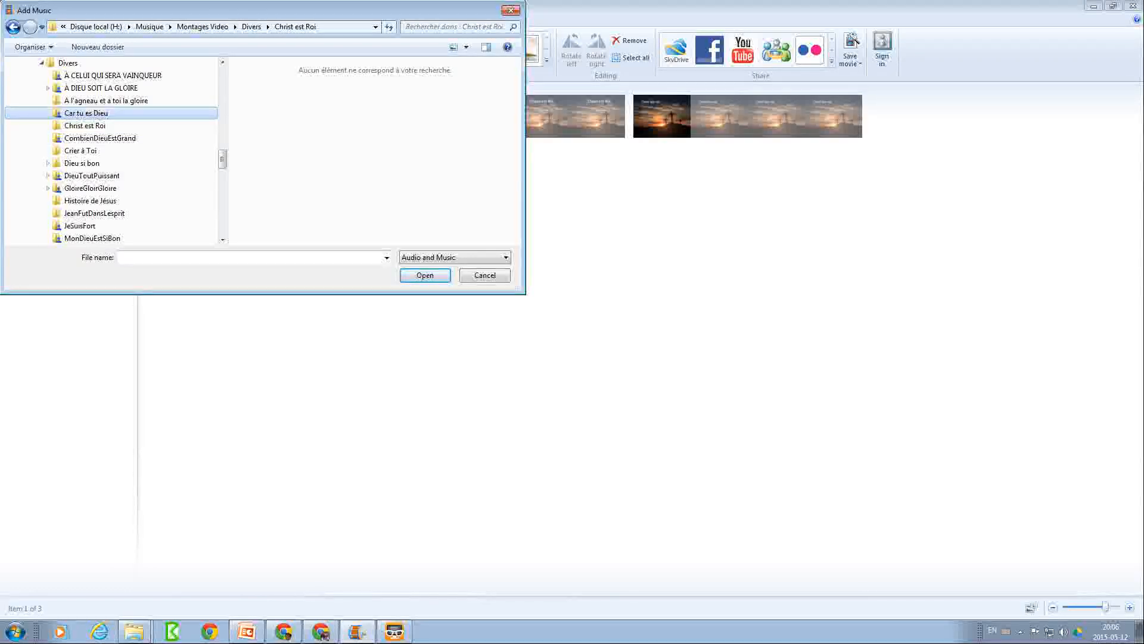
double_click(273, 82)
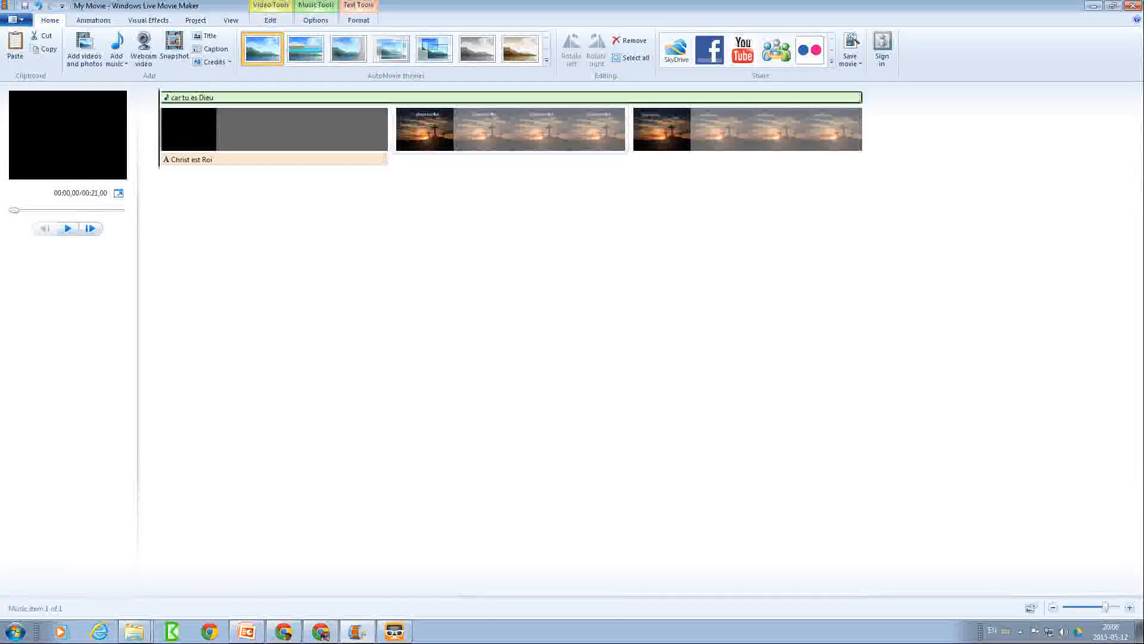
- Select the second slide and step the playback position back and forth through it
left_click(397, 129)
key("Right")
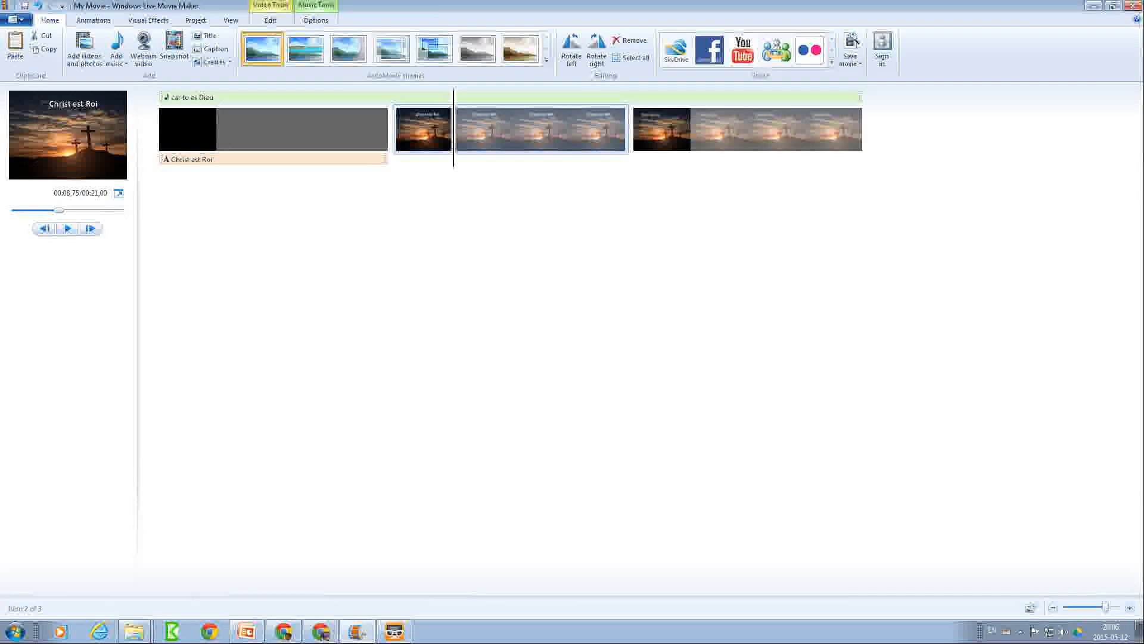
key("Right")
key("Left")
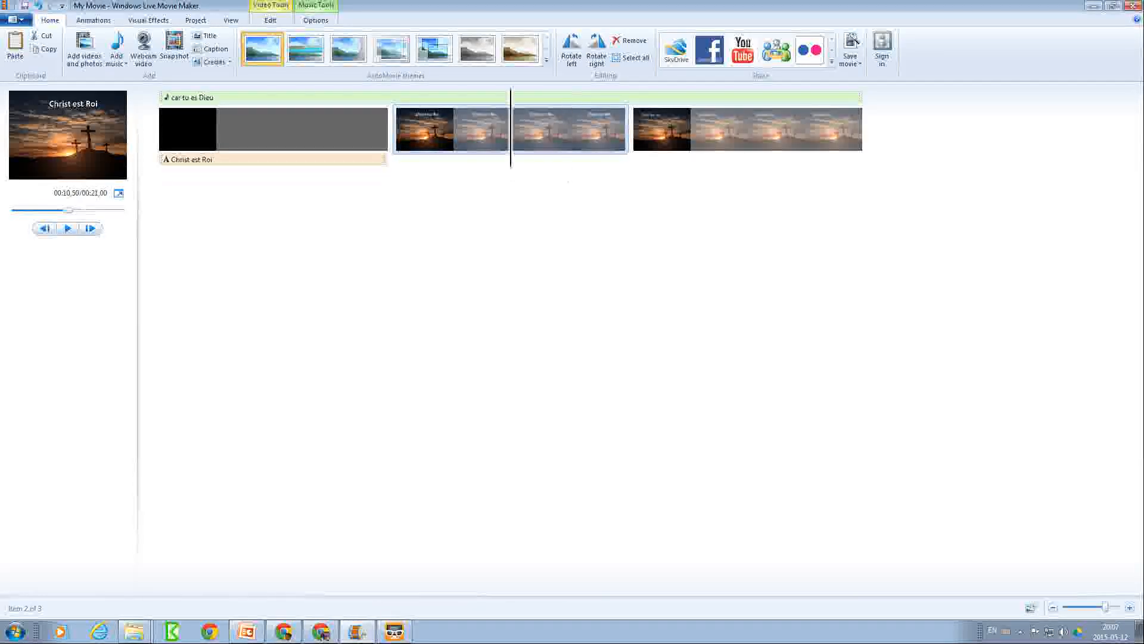
key("Left")
key("Left")
key("Right")
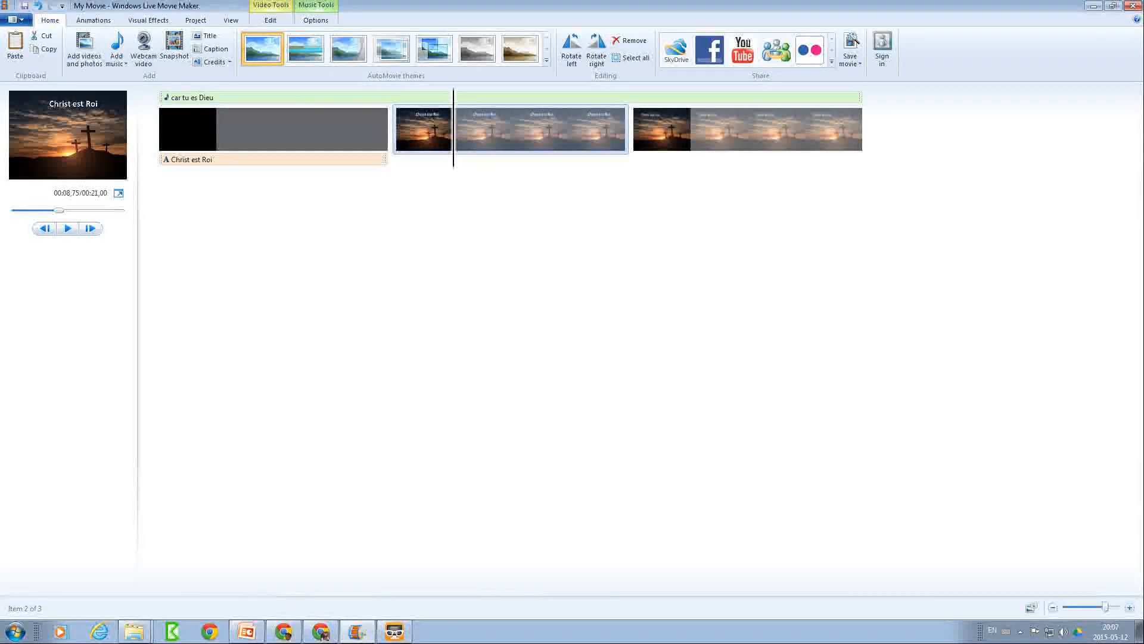
- Return to the start of the movie and briefly play it with the added music
key("Home")
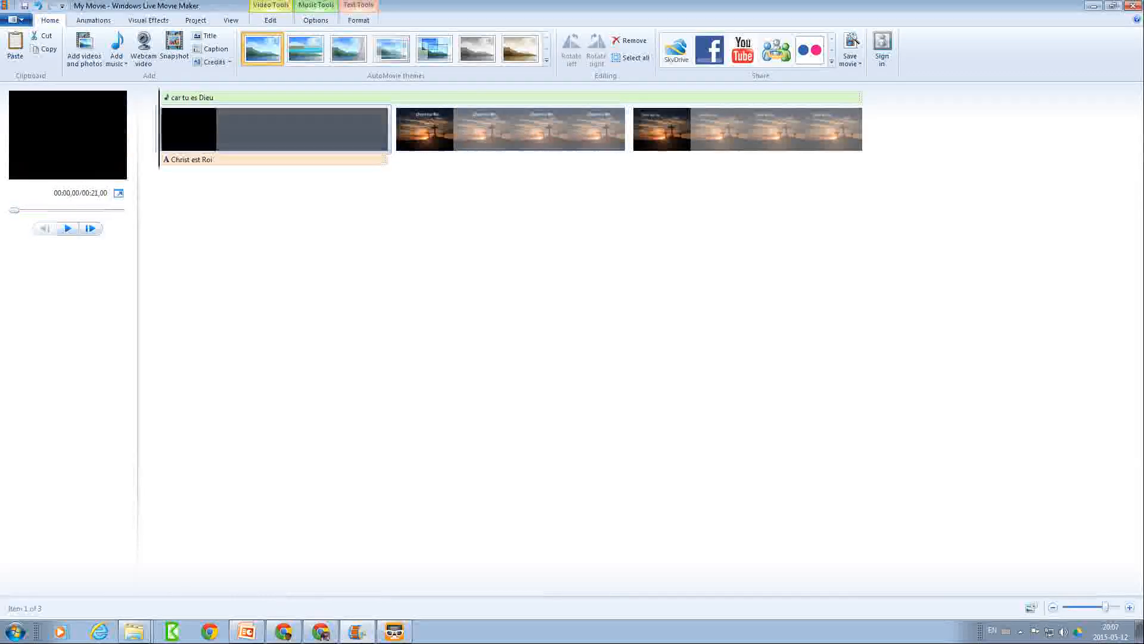
key("space")
key("space")
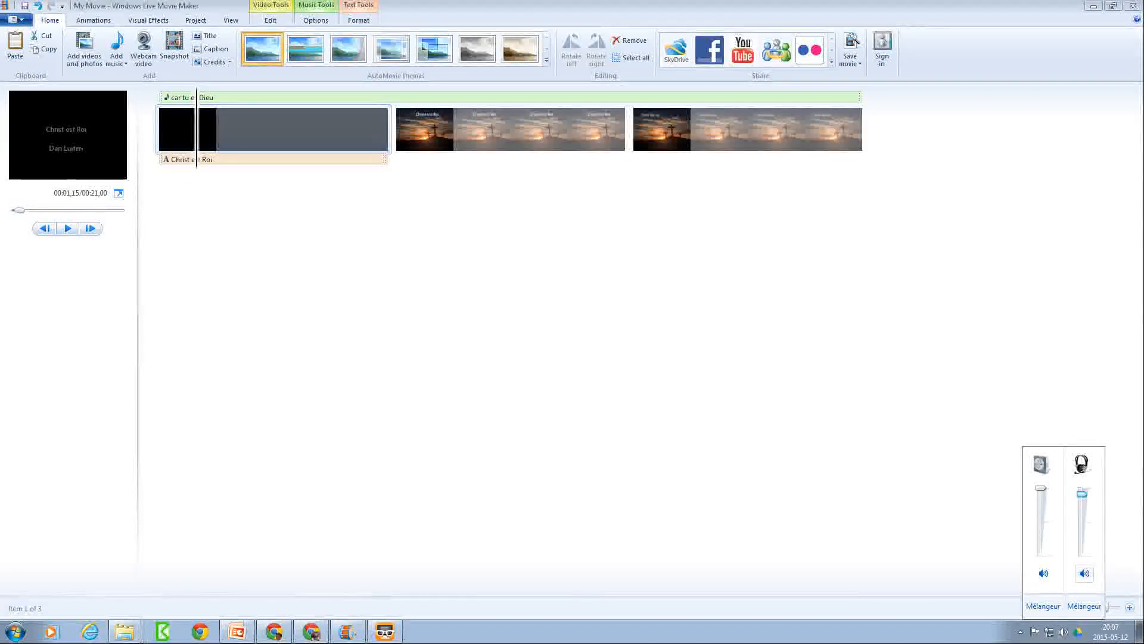
- Lower the headset volume to roughly a third and resume the movie preview
key("Down")
key("Down")
key("Down")
key("Down")
key("Down")
key("Down")
key("Down")
key("Down")
key("Down")
key("Down")
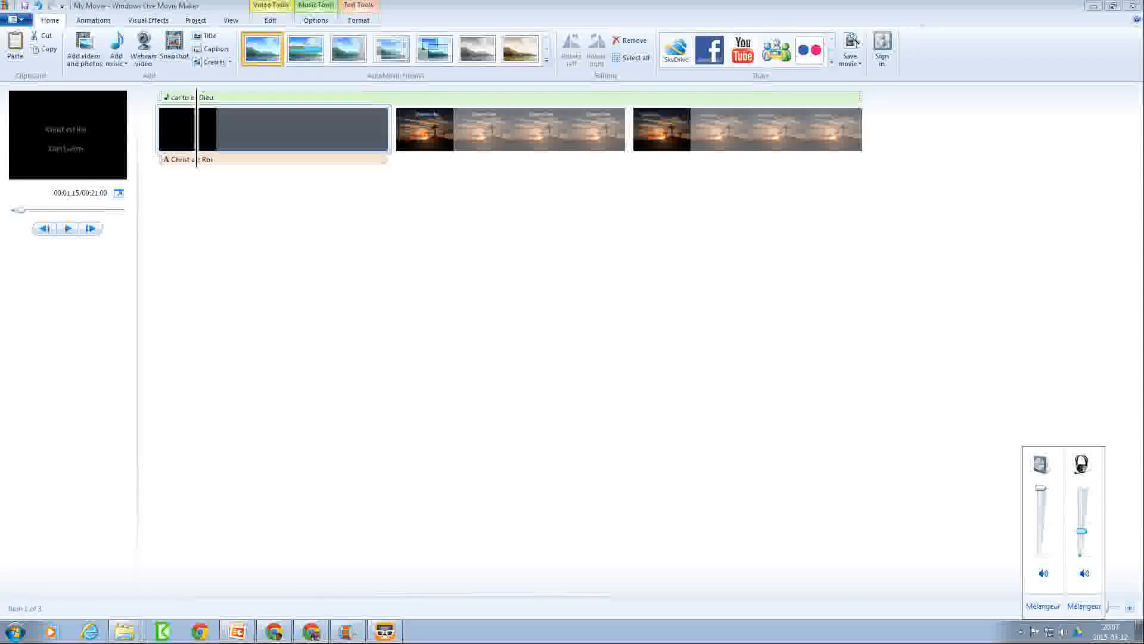
key("space")
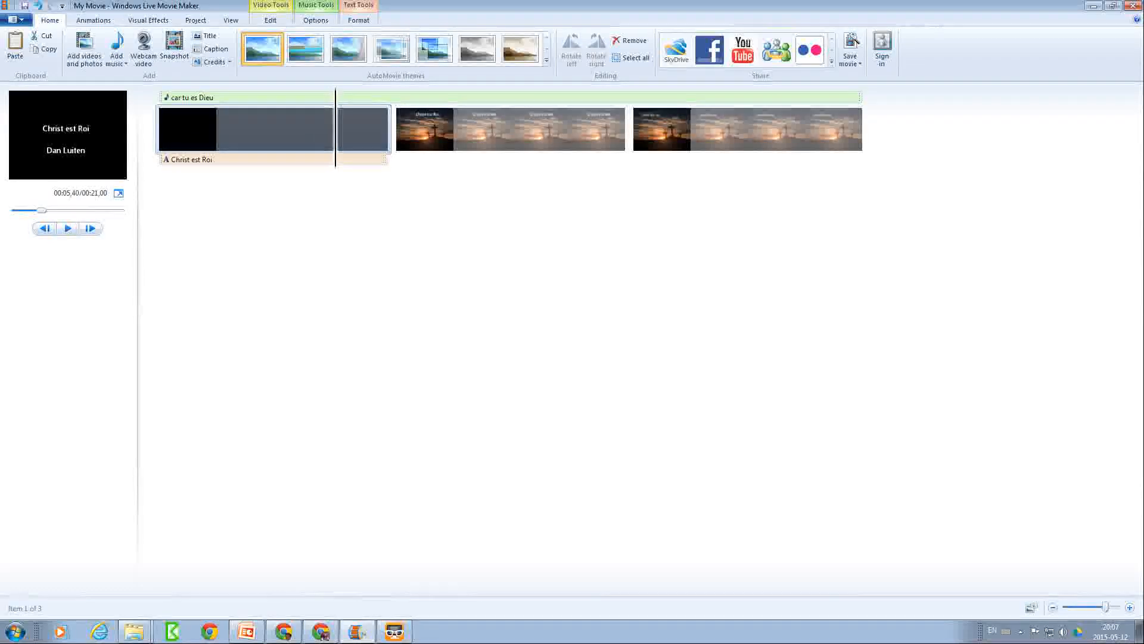
- Set the duration of the black Christ est Roi title slide to 30 seconds
double_click(273, 129)
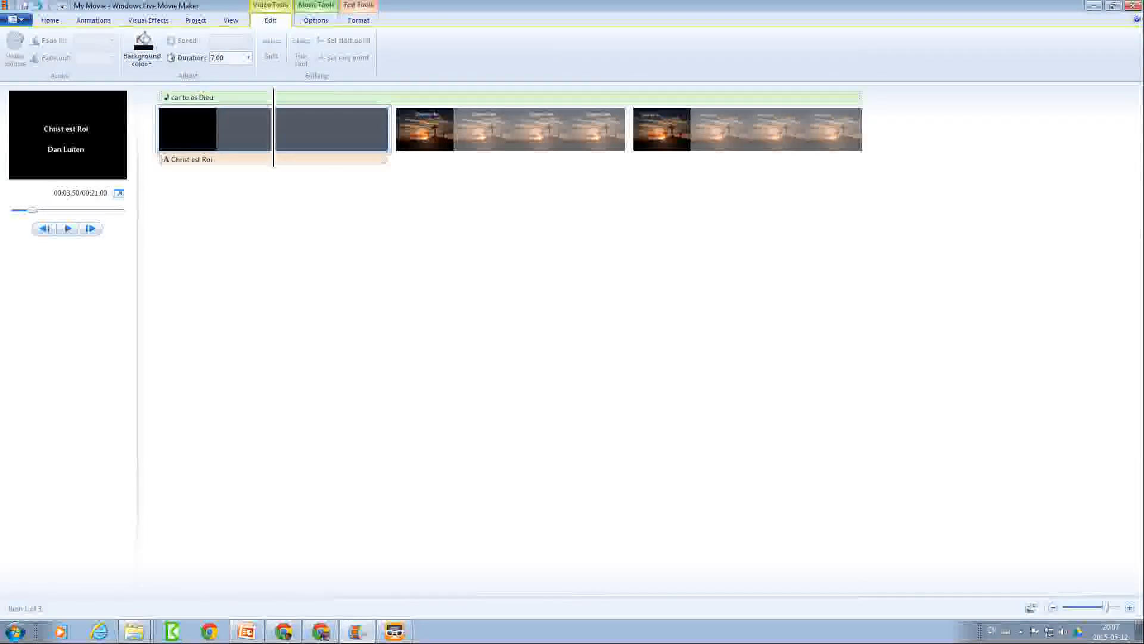
left_click(227, 58)
type("30")
key("Return")
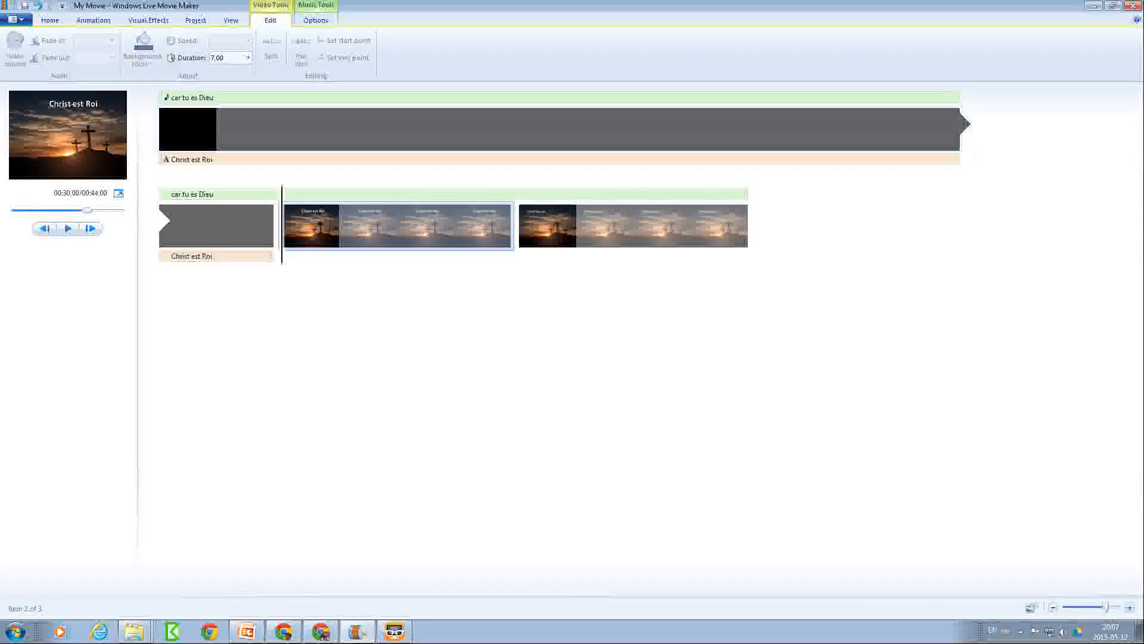
- Preview the title slide for a couple of seconds from the 15-second mark
left_click(617, 129)
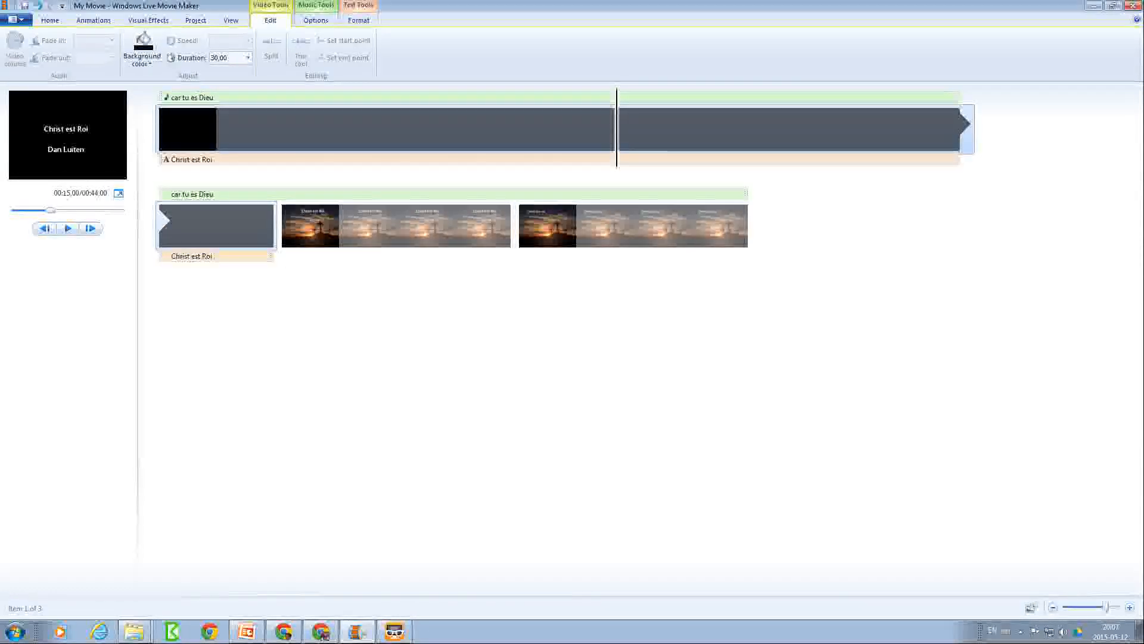
key("space")
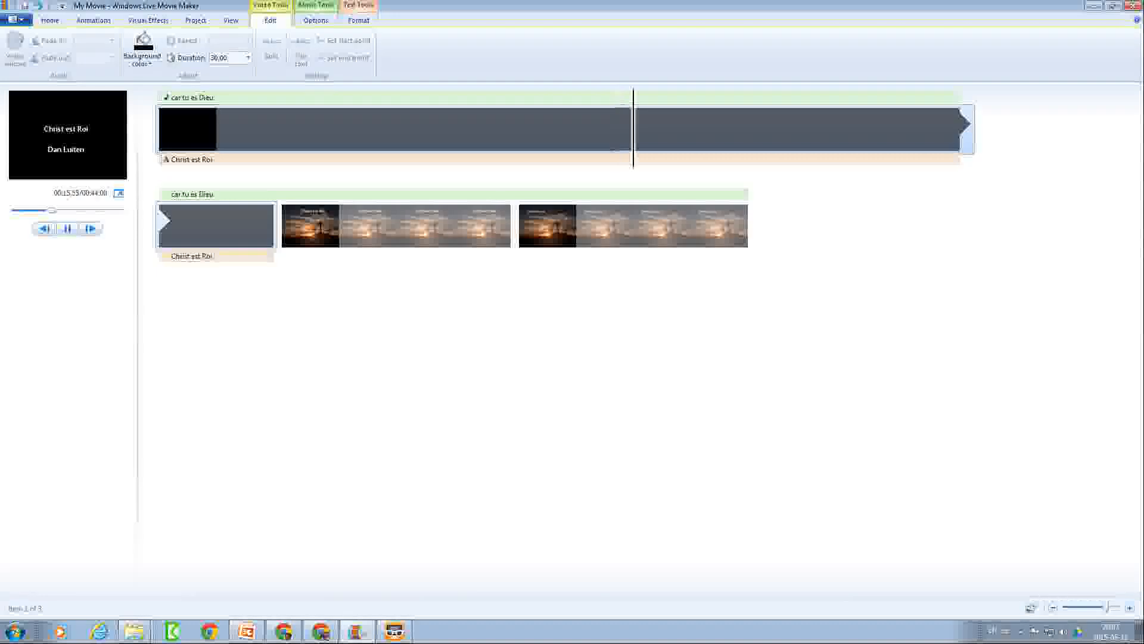
key("space")
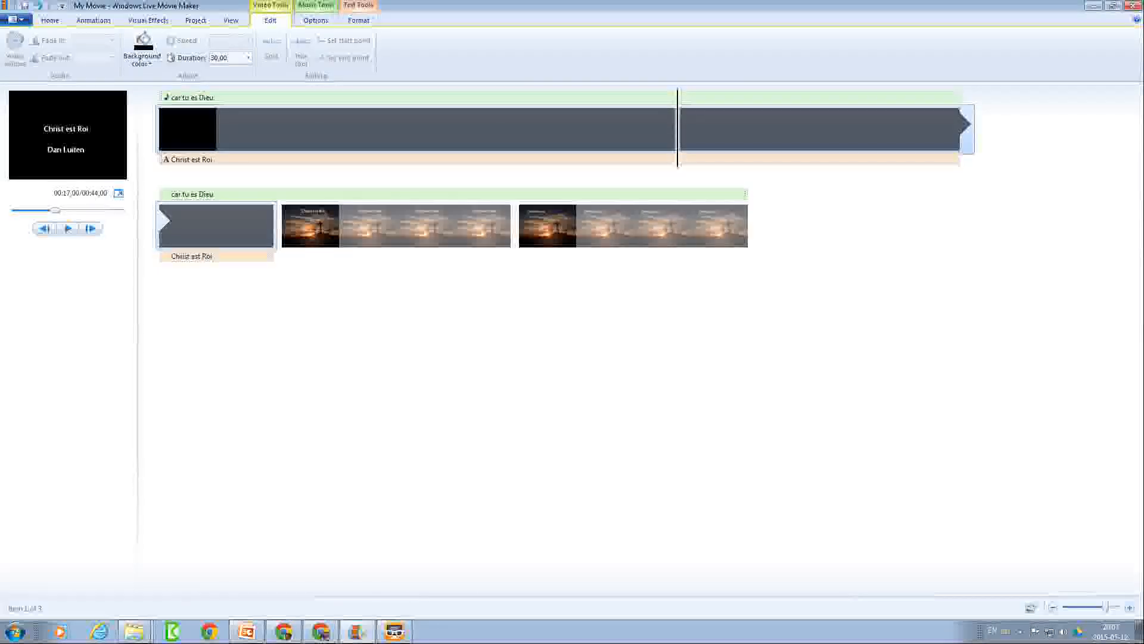
- Move the playback position to the second slide's start at 30 seconds and show that slide's editing options
left_click(217, 225)
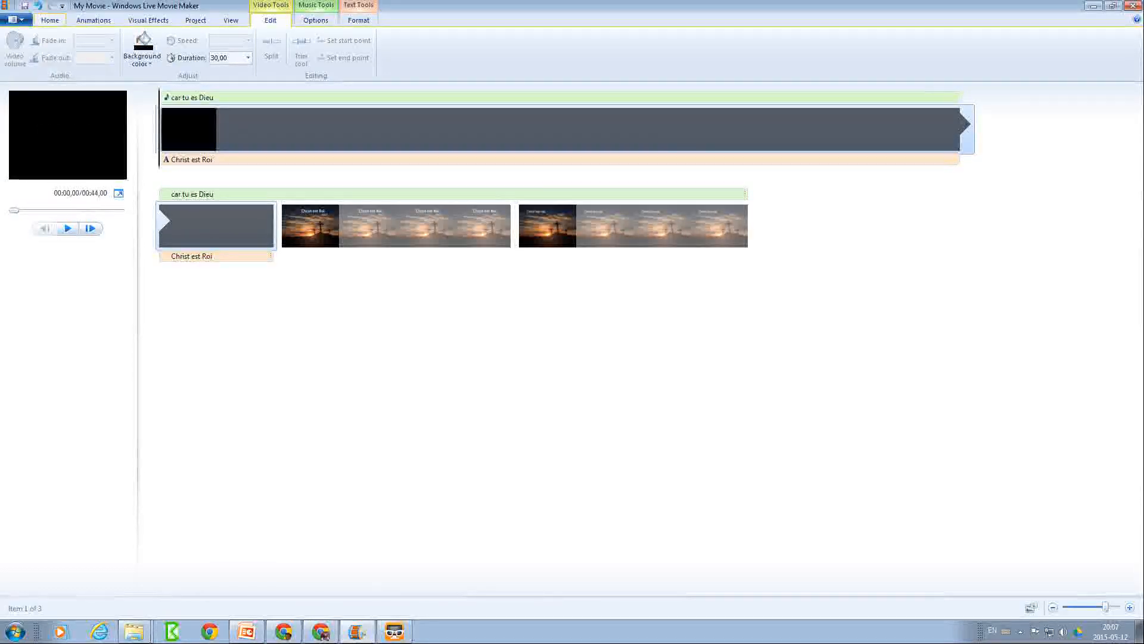
left_click(50, 20)
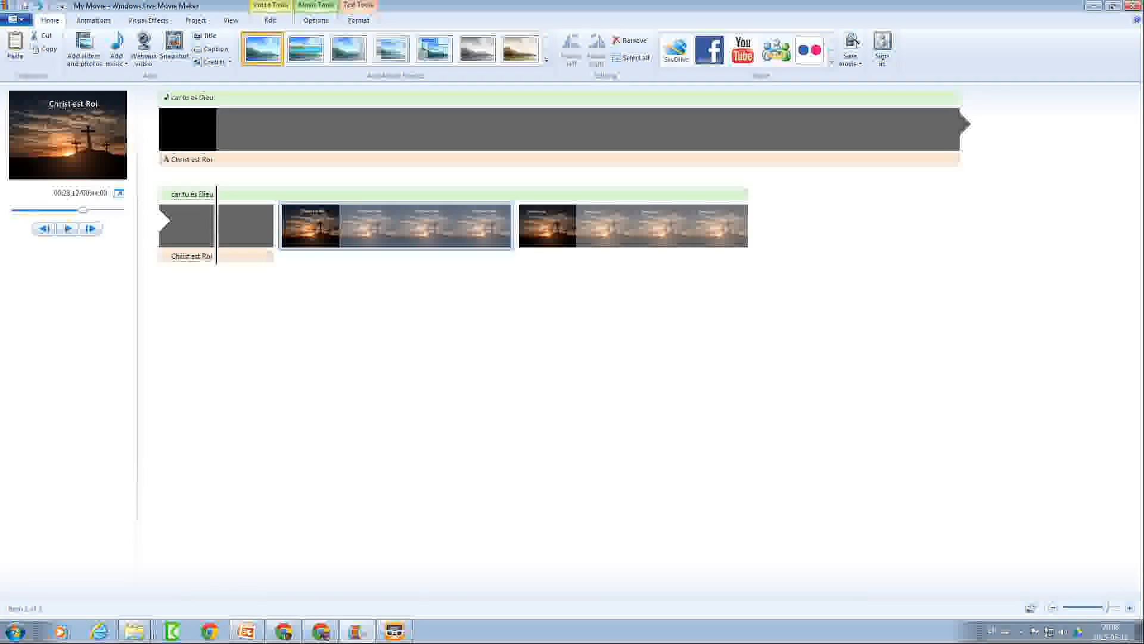
key("Right")
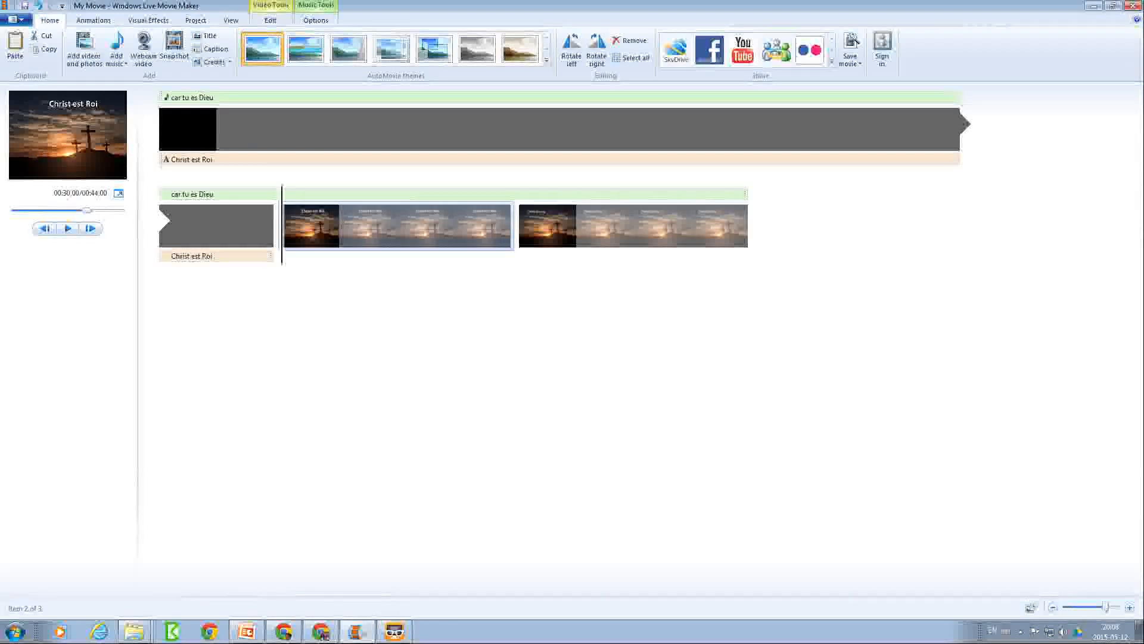
double_click(331, 129)
left_click(215, 225)
left_click(283, 225)
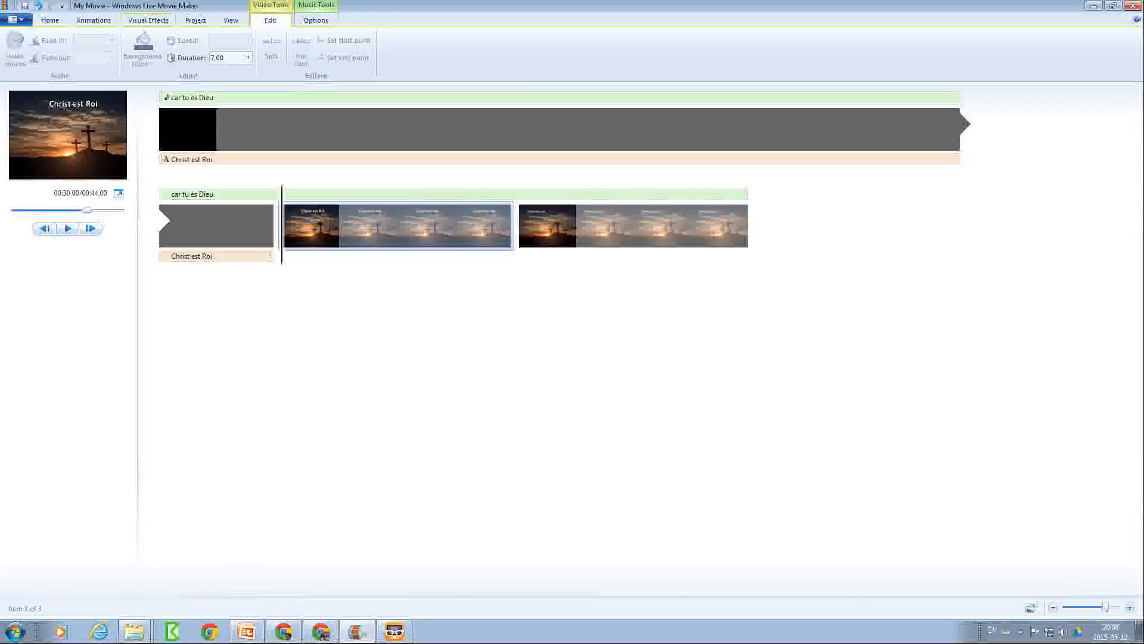
- Apply the blue mottled, dissolve-style transition to the start of the black Christ est Roi title slide
left_click(49, 20)
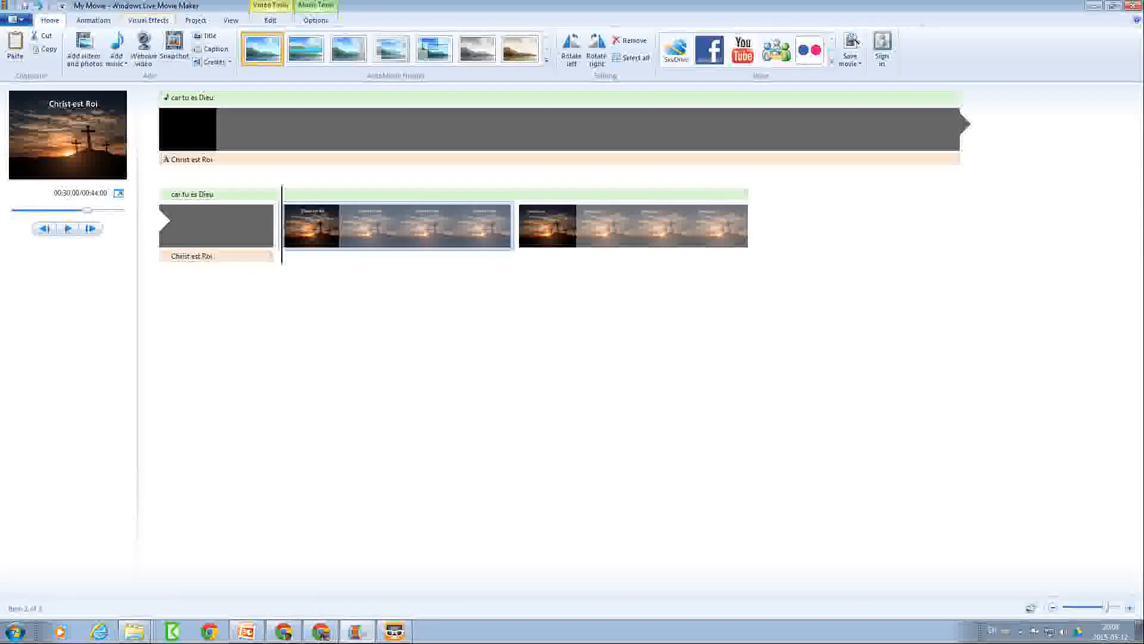
left_click(148, 20)
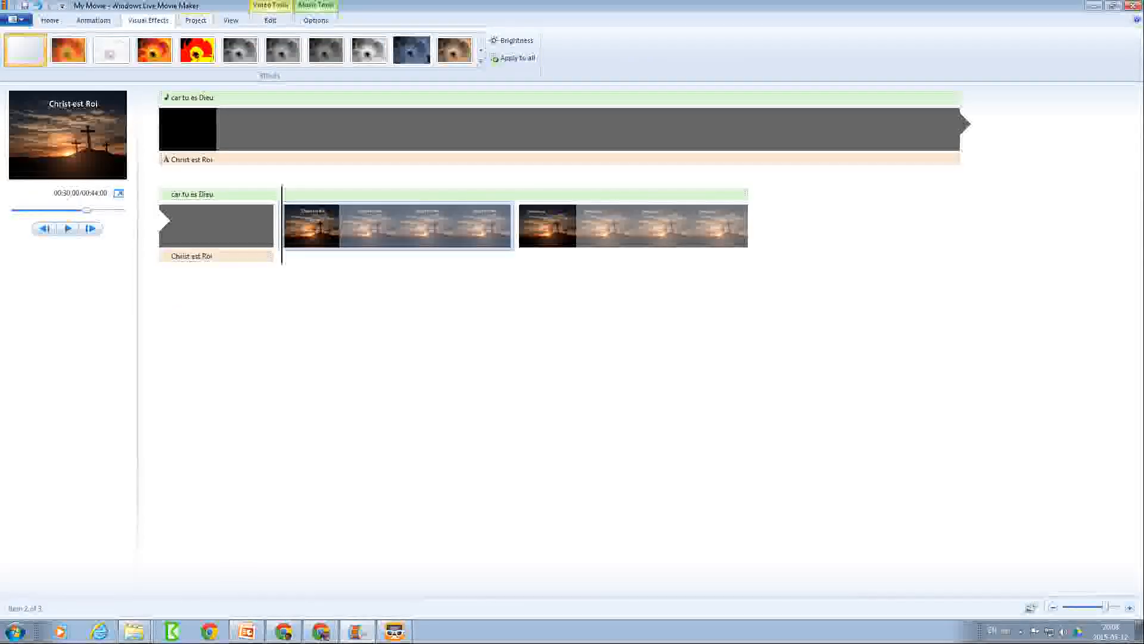
left_click(93, 20)
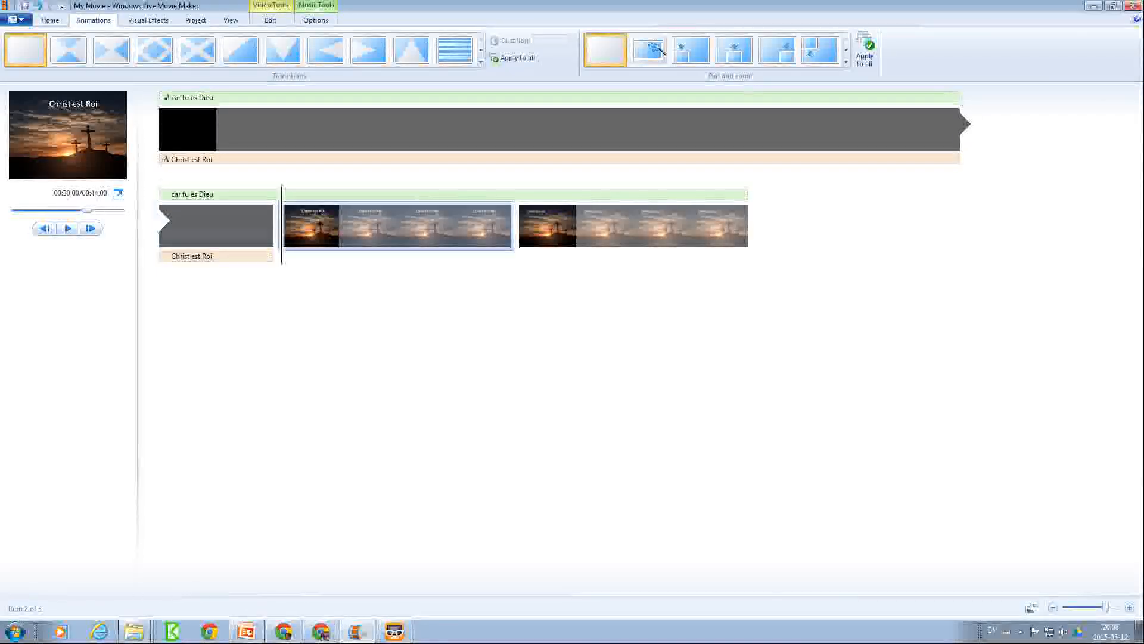
left_click(171, 111)
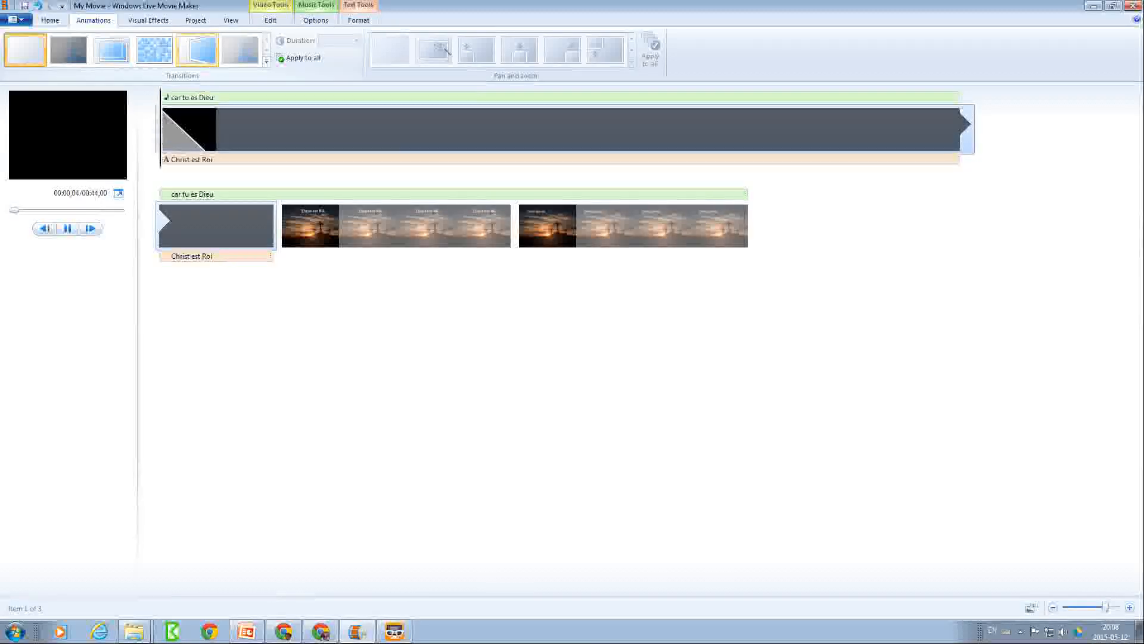
left_click(198, 50)
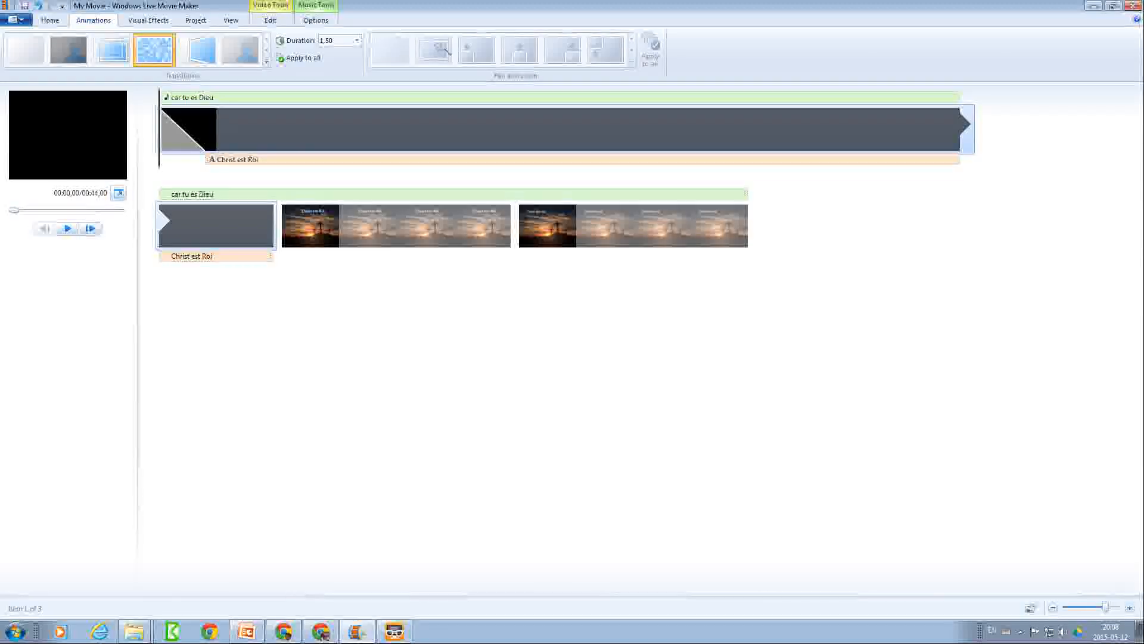
- Preview the title slide and its opening transition in full screen, and return to the editor
key("F11")
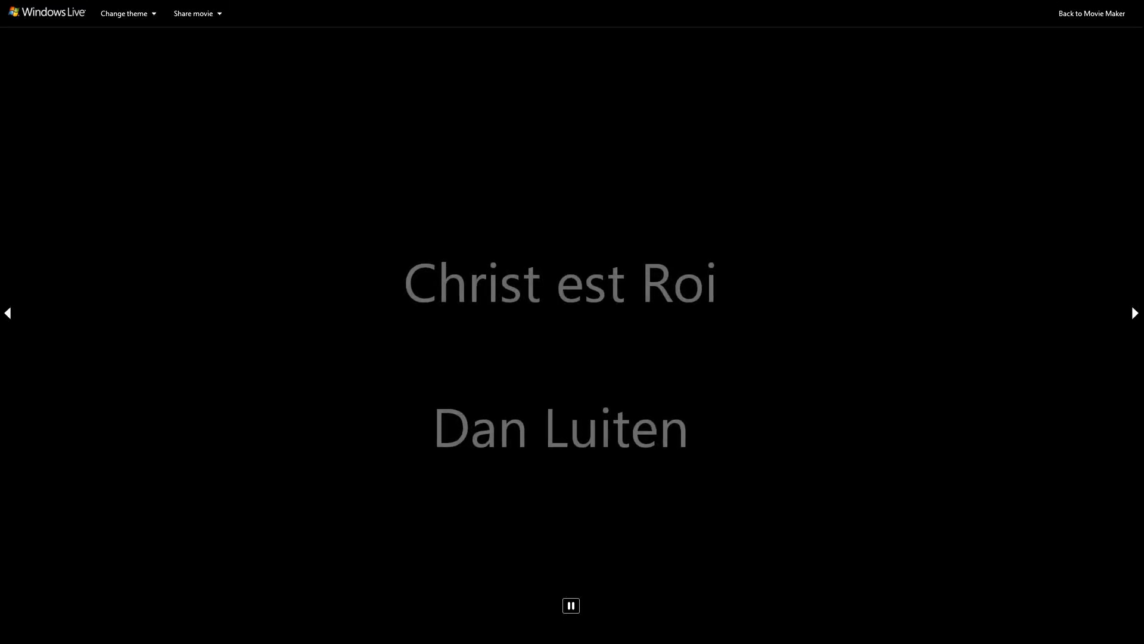
key("alt+Tab")
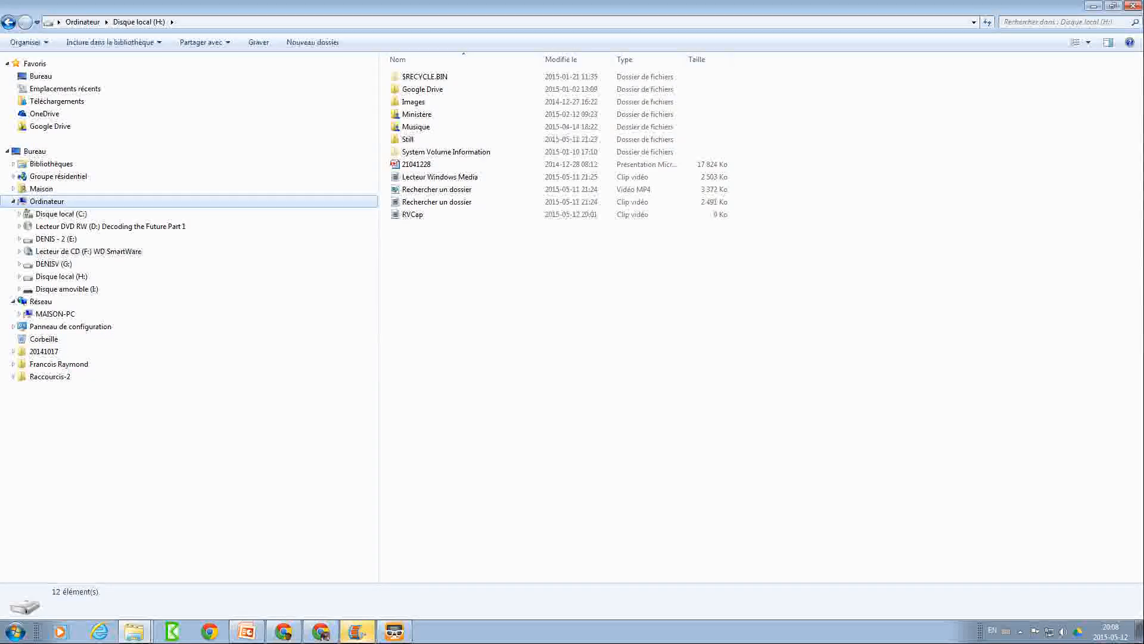
key("alt+Tab")
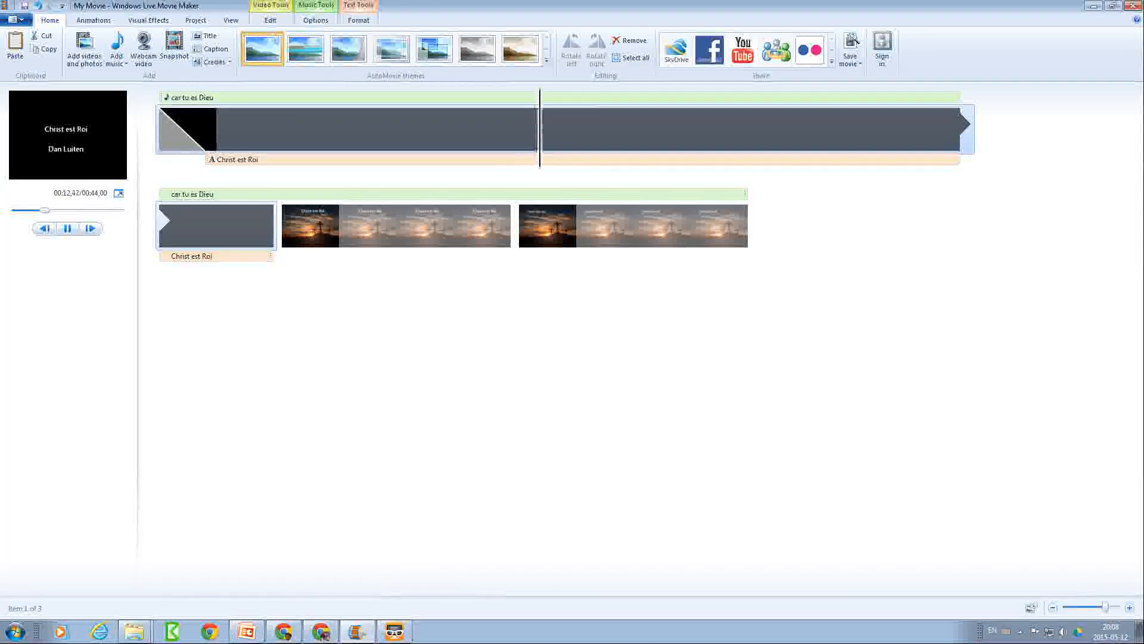
- Pause the preview and select the second slide at the 30-second mark
key("space")
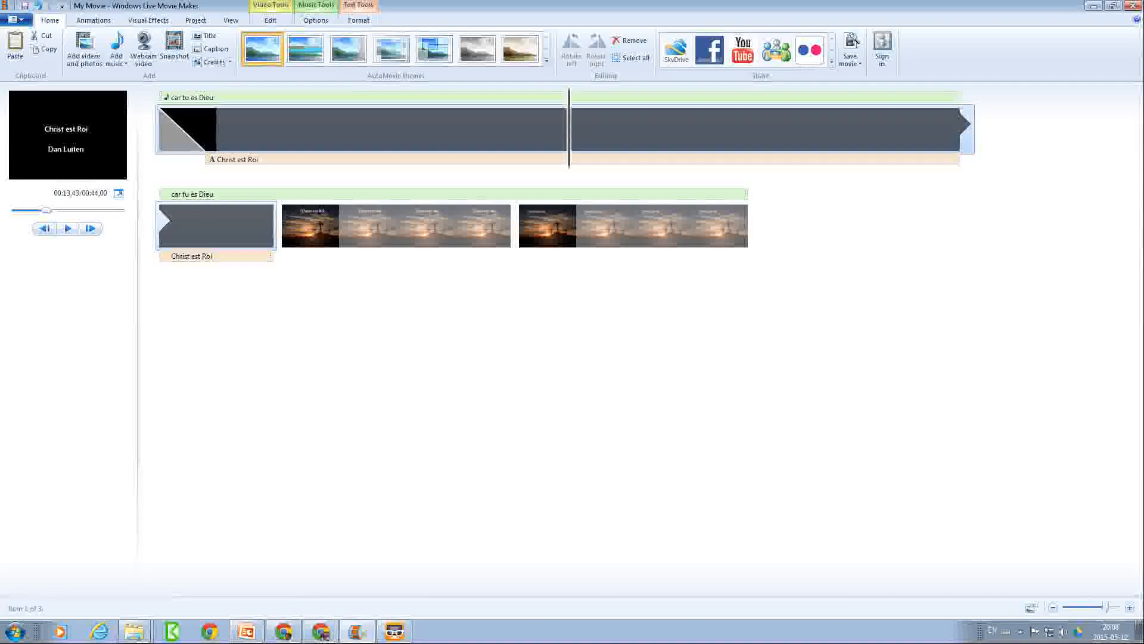
key("Home")
key("Right")
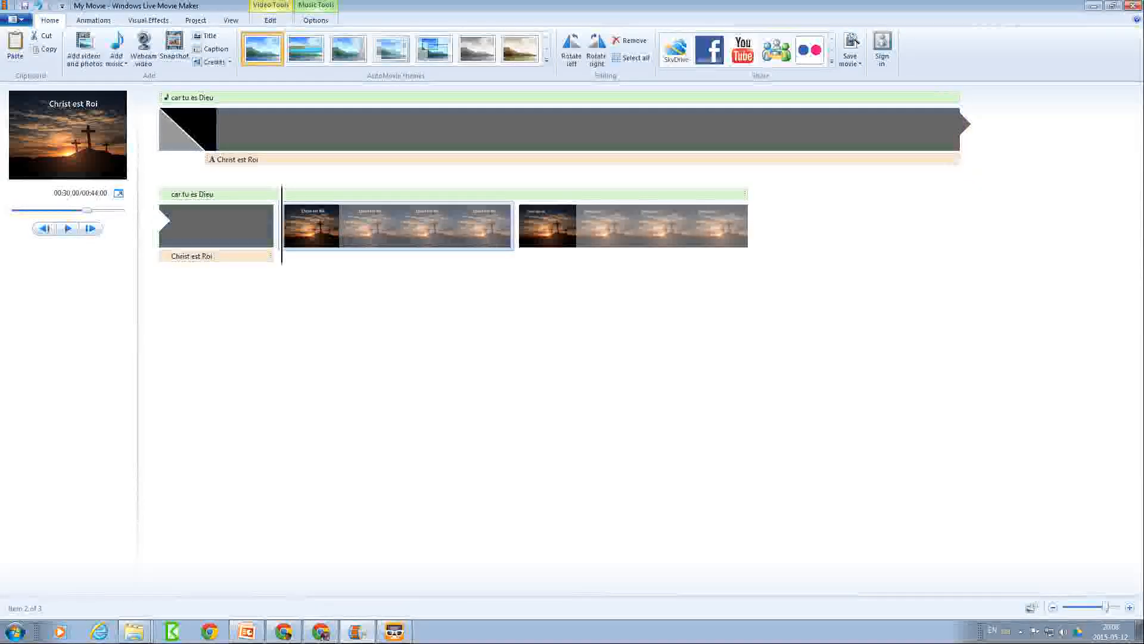